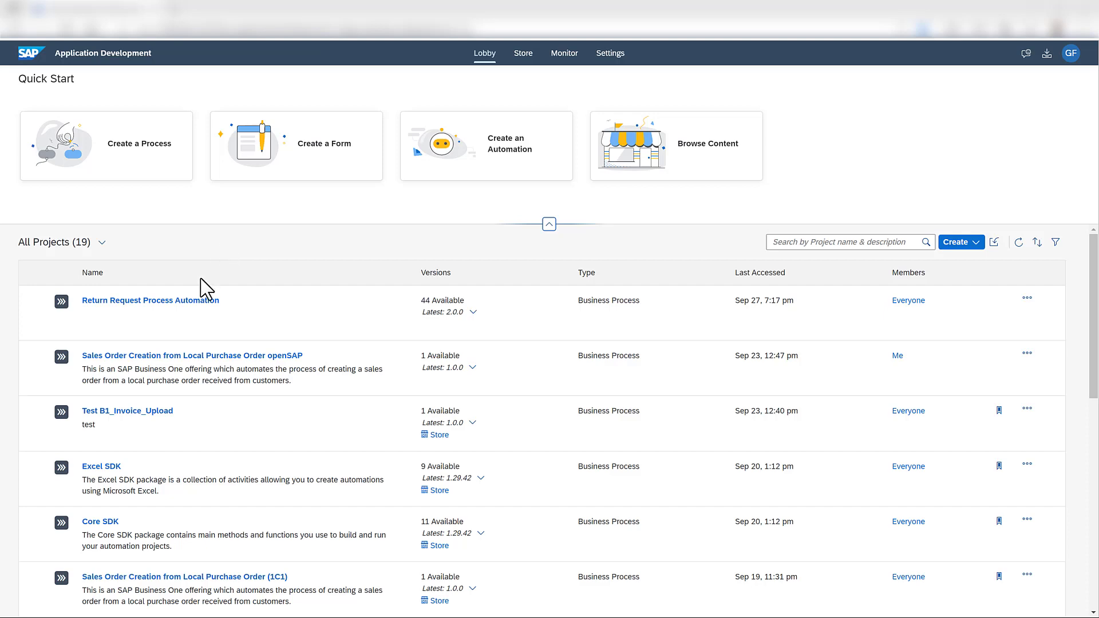
Open the Return Request Process Automation project and review its deployment variables from ProcessorBTPUserID through LinkToMyInbox.
left_click(189, 302)
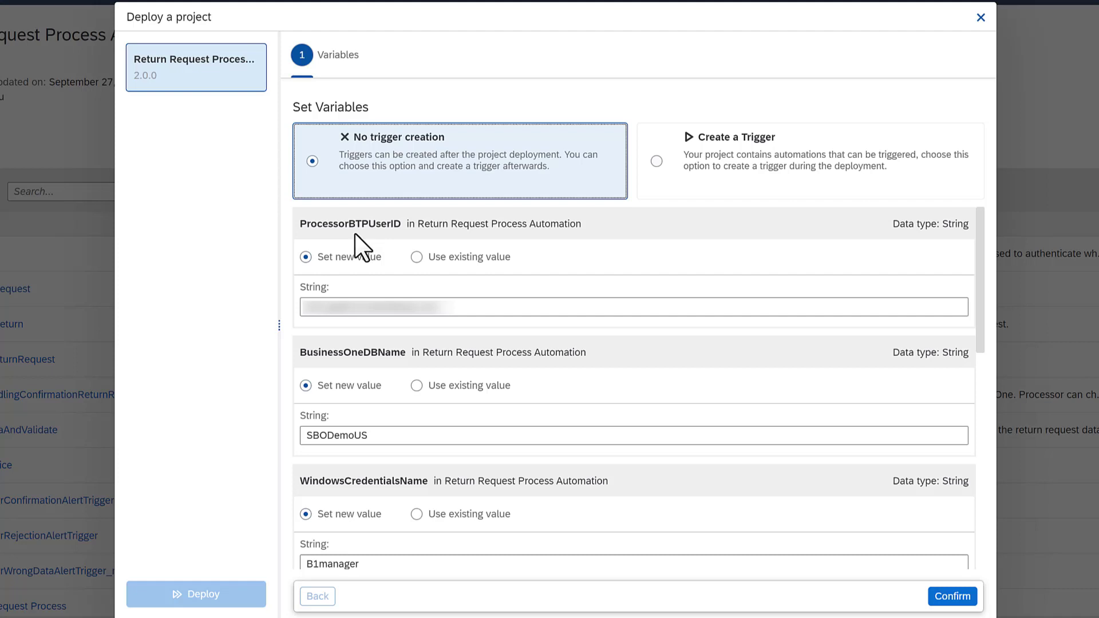
scroll(358, 241, "down", 2)
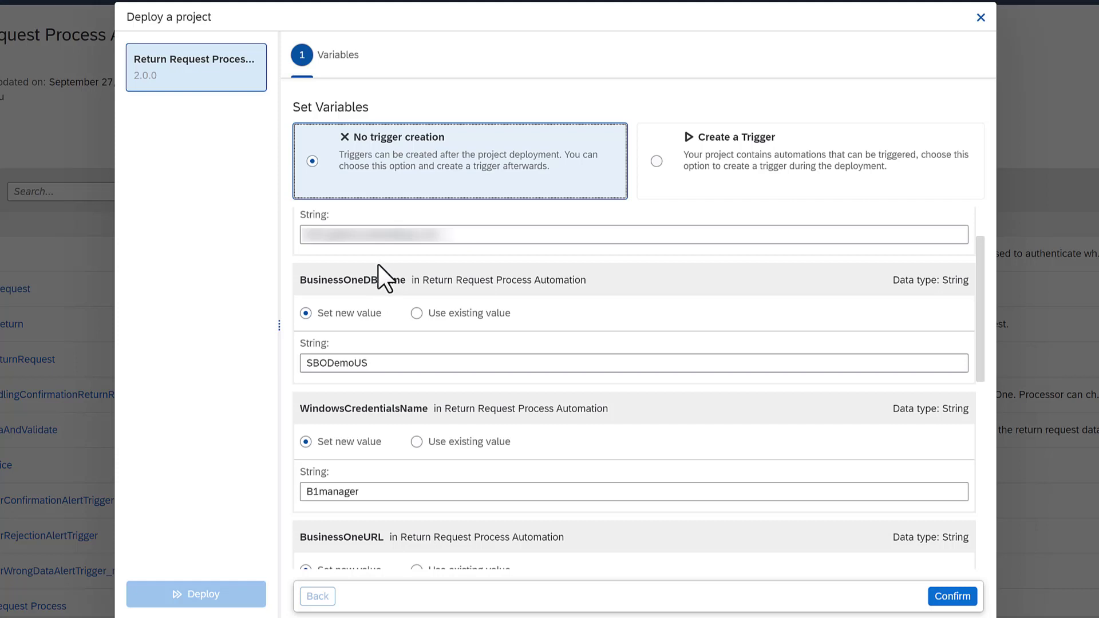
scroll(382, 270, "down", 4)
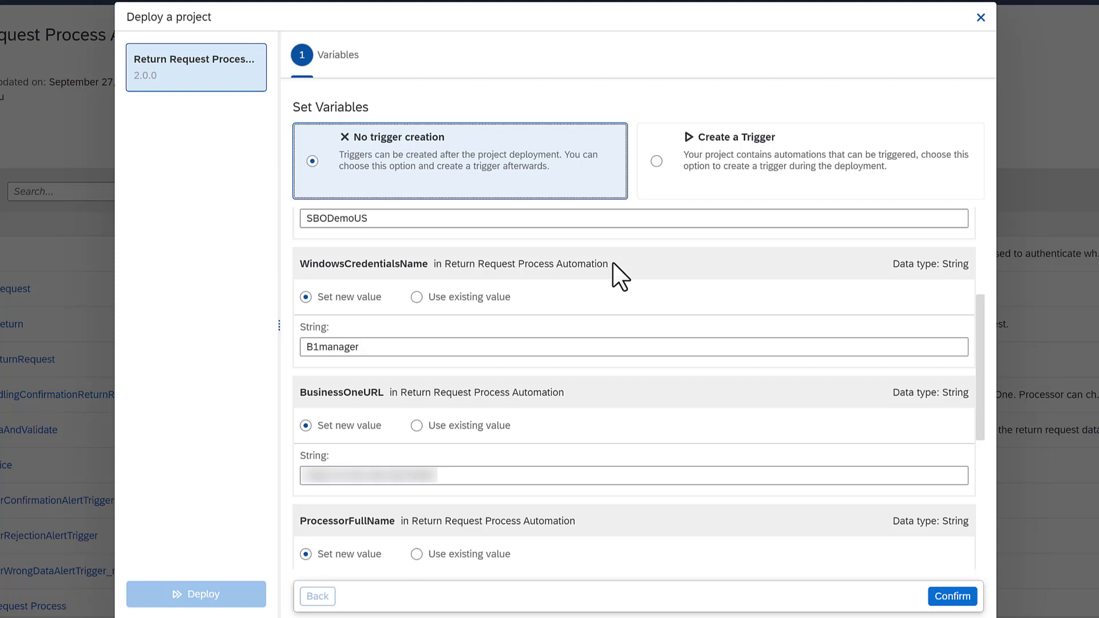
scroll(613, 262, "down", 3)
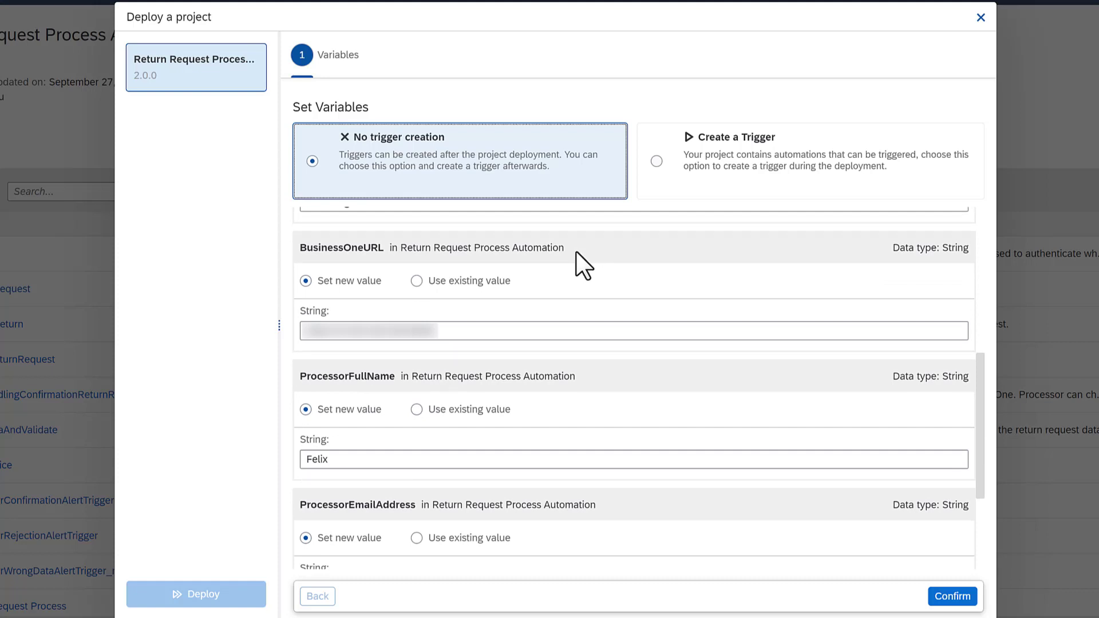
scroll(401, 317, "down", 2)
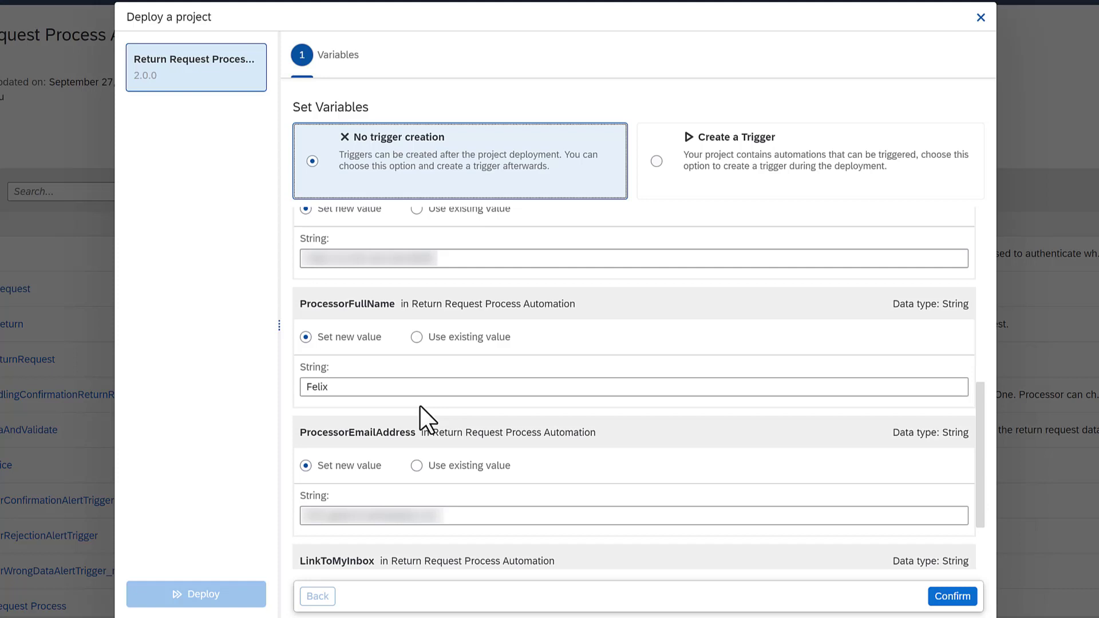
scroll(425, 401, "down", 3)
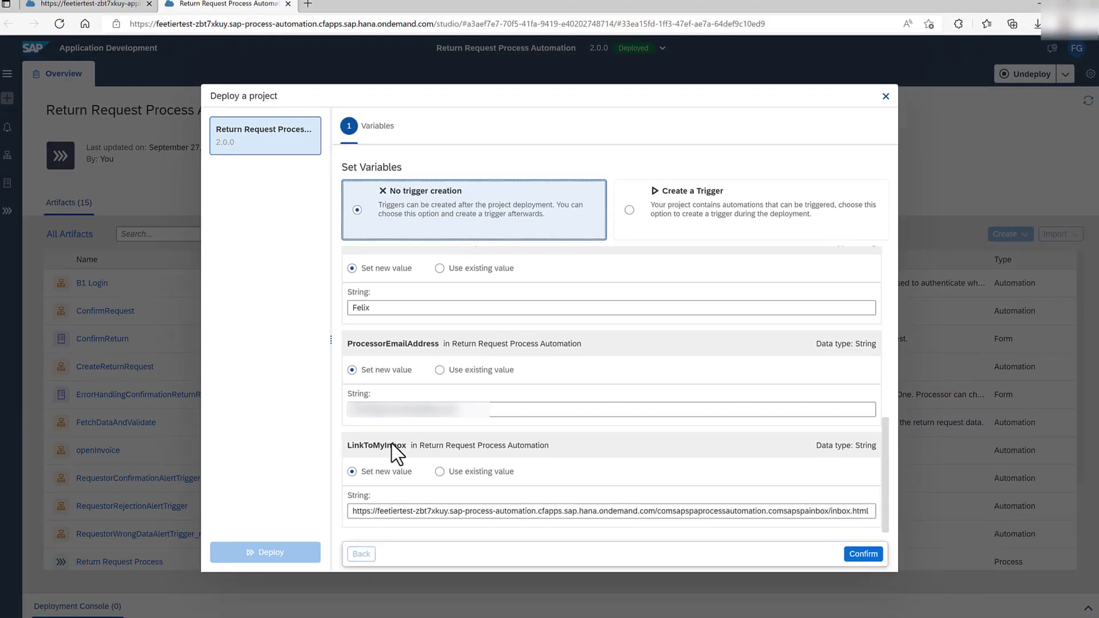
Open My Inbox from the lobby, select its URL for the LinkToMyInbox variable, and return to the project's deployment dialog.
left_click(130, 10)
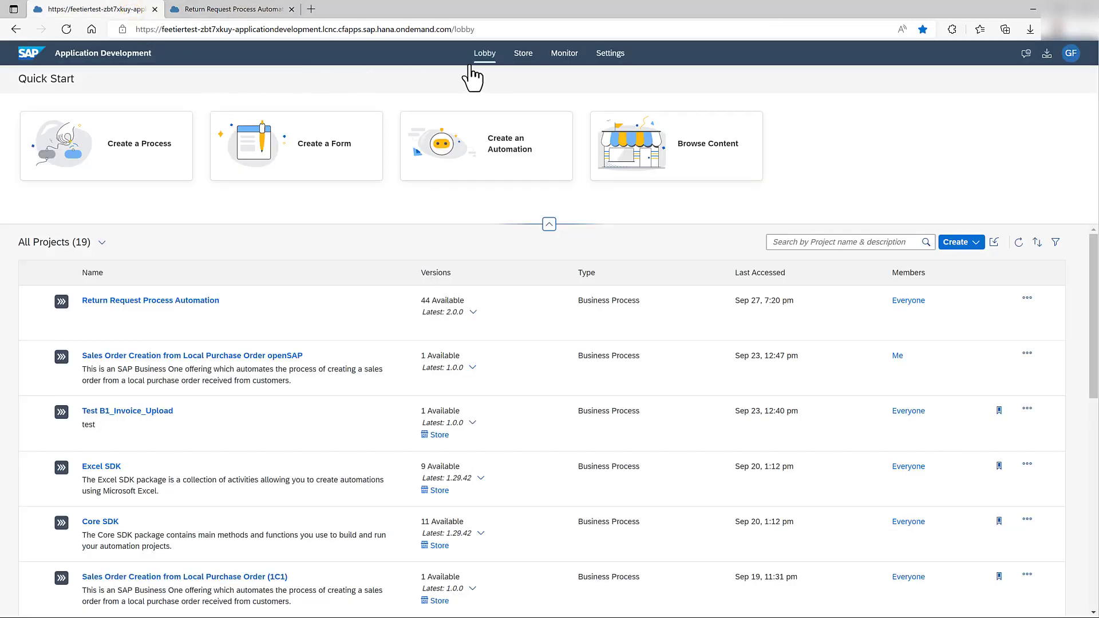
left_click(1046, 53)
left_click(706, 33)
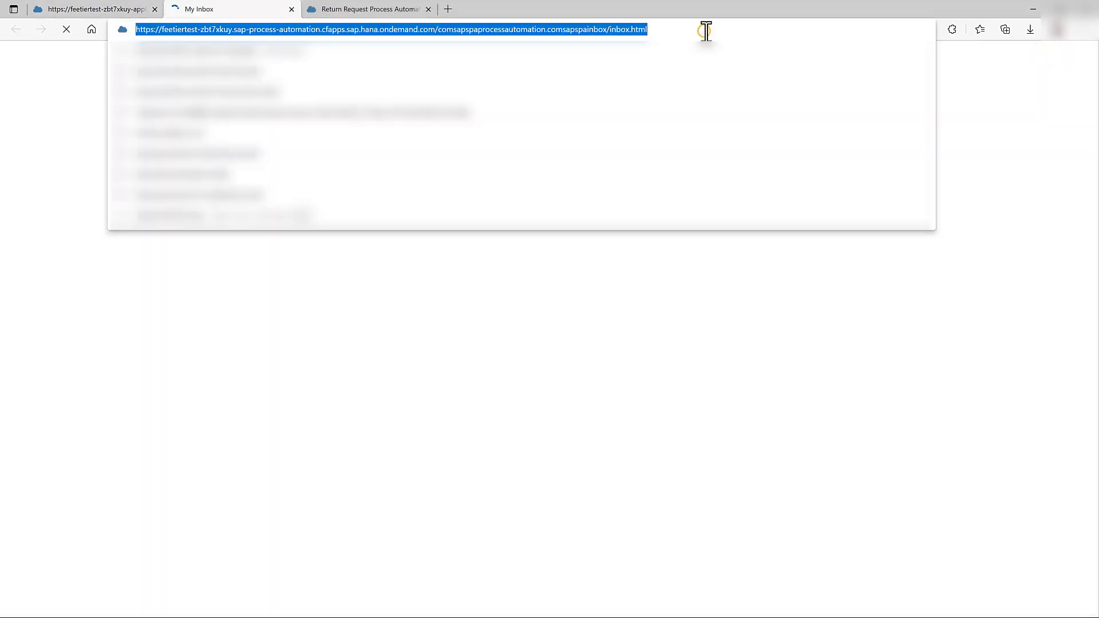
left_click(385, 14)
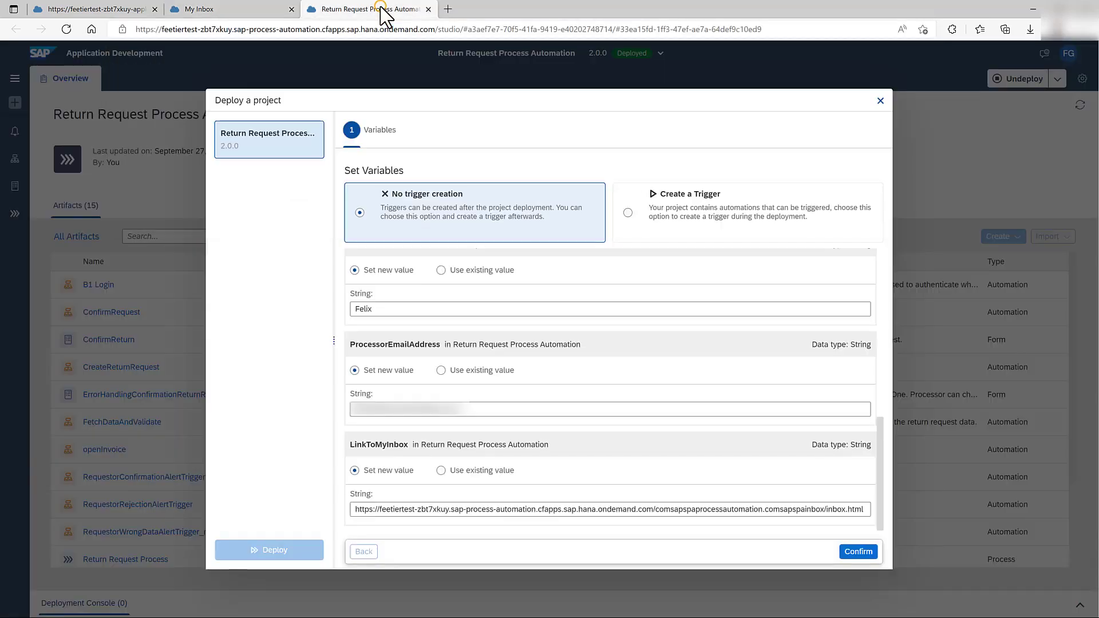
Confirm the project variables with no trigger creation and deploy version 2.0.0 of Return Request Process Automation.
left_click(481, 509)
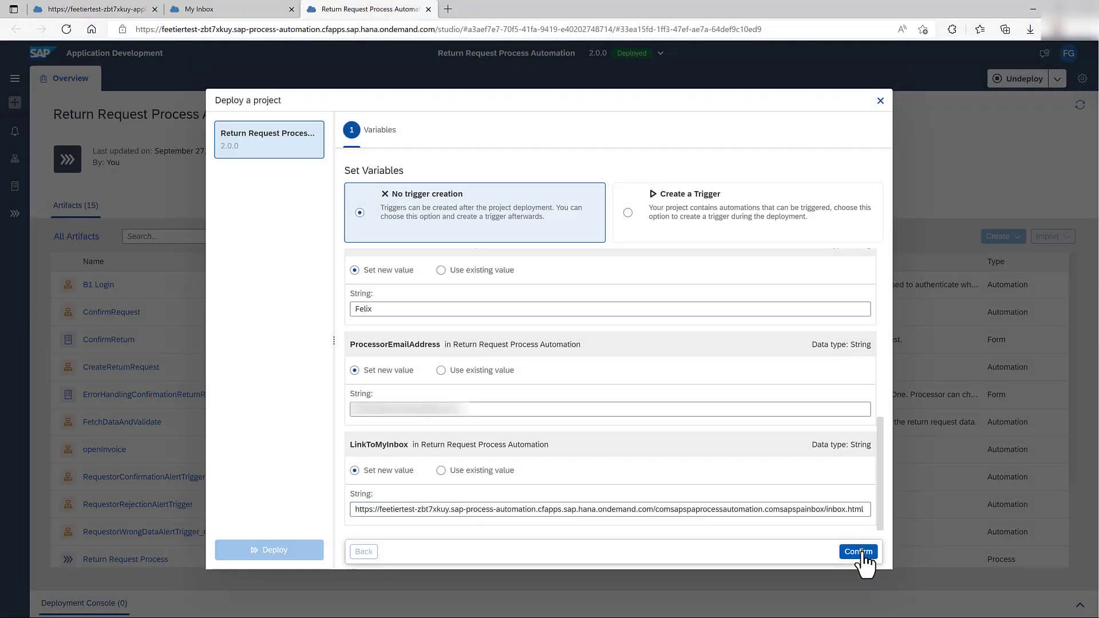
left_click(858, 551)
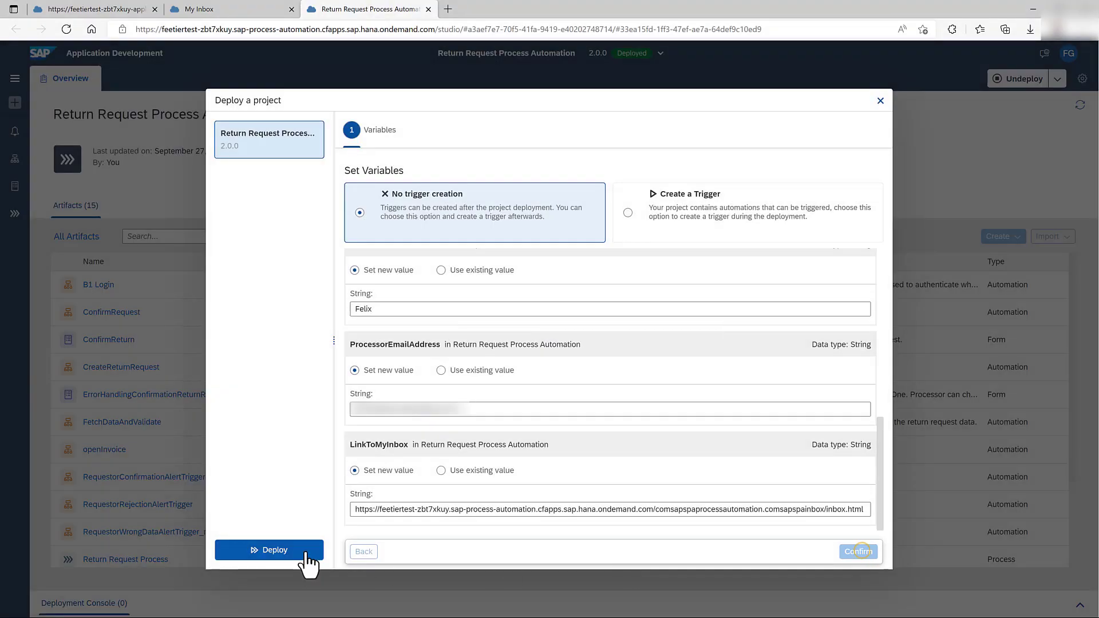
left_click(307, 552)
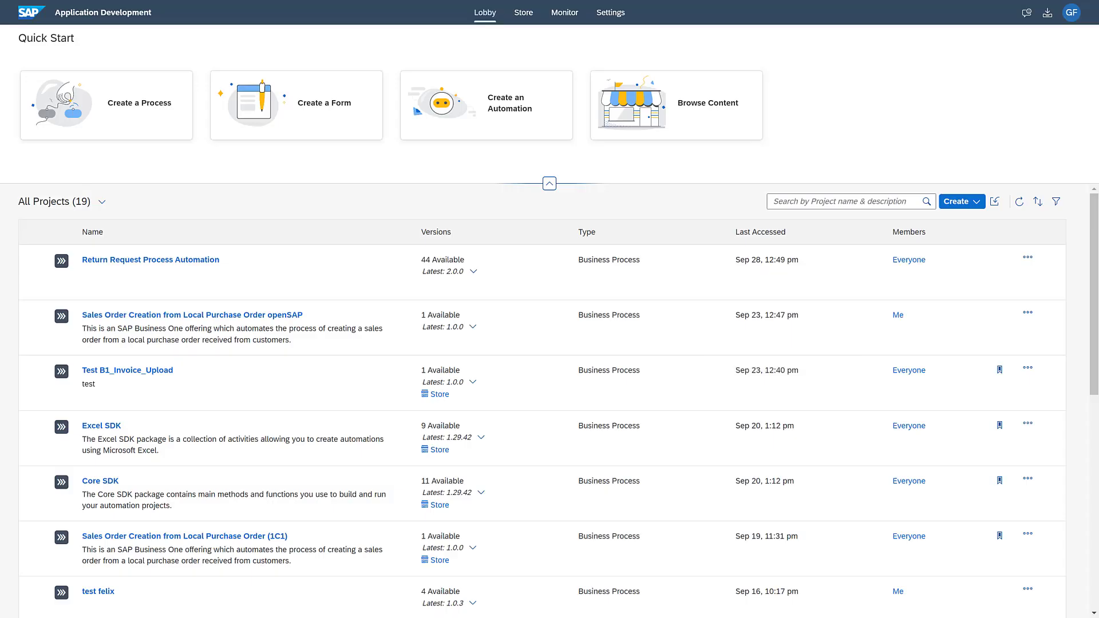
Open the Return Request Process definition in the monitoring area's list of managed processes and workflows.
left_click(565, 14)
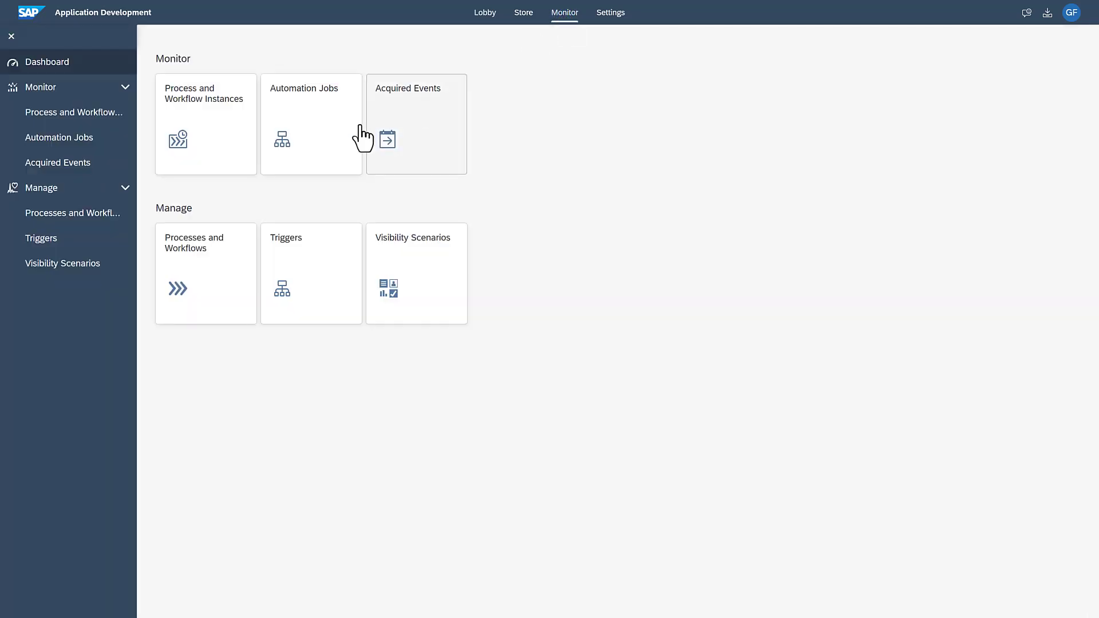
left_click(71, 225)
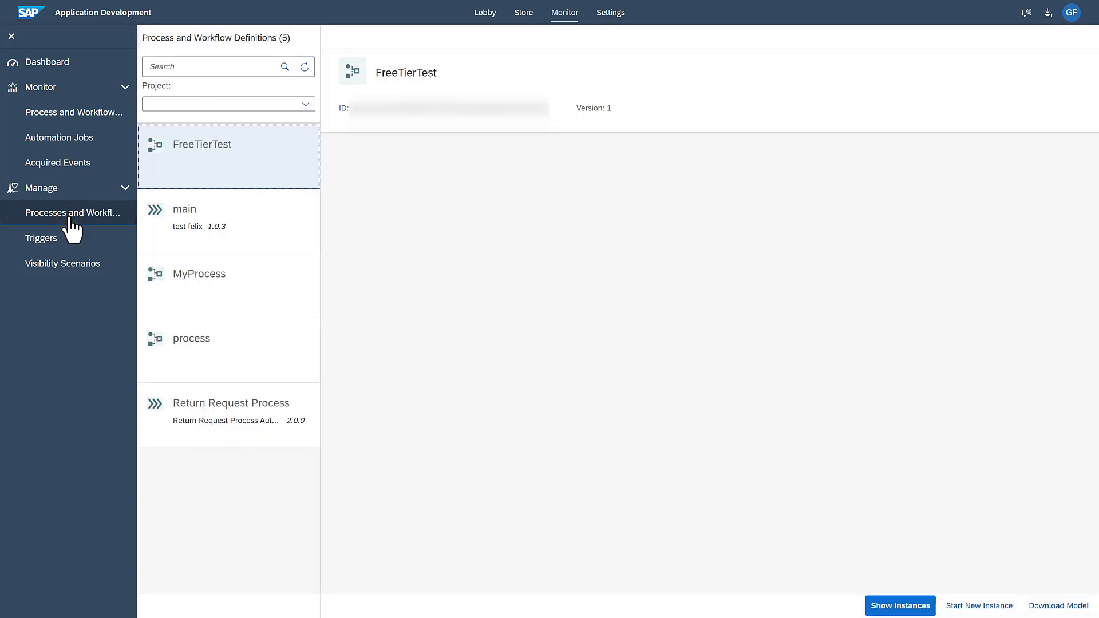
left_click(221, 412)
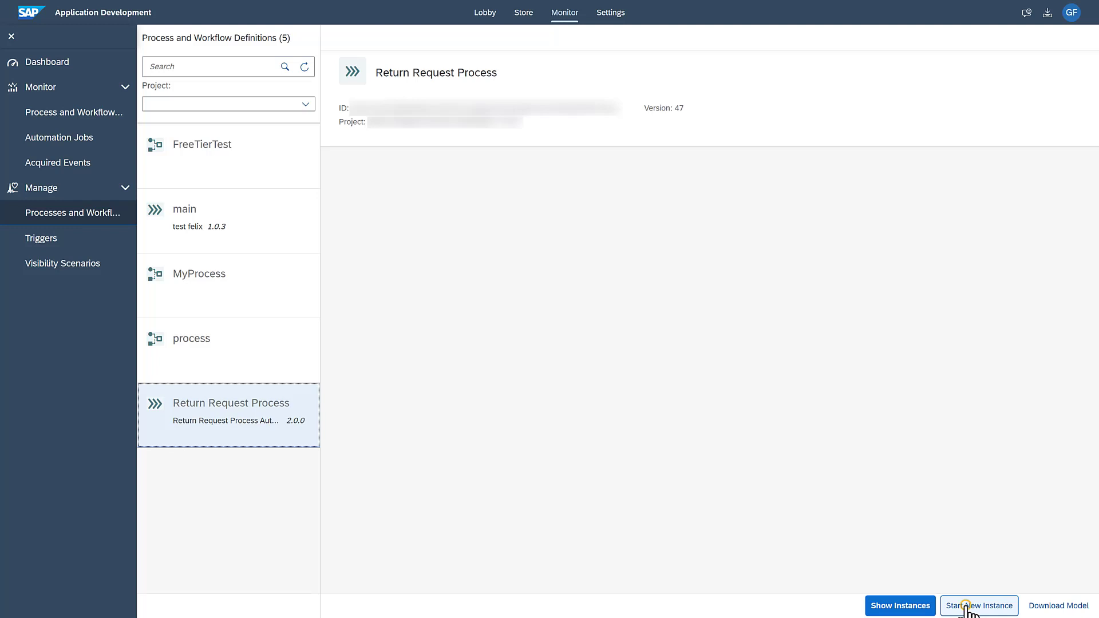
Start a new Return Request Process instance using the pasted JSON context for item I00008, quantity 1, with ReturnReason set to -1.
left_click(967, 607)
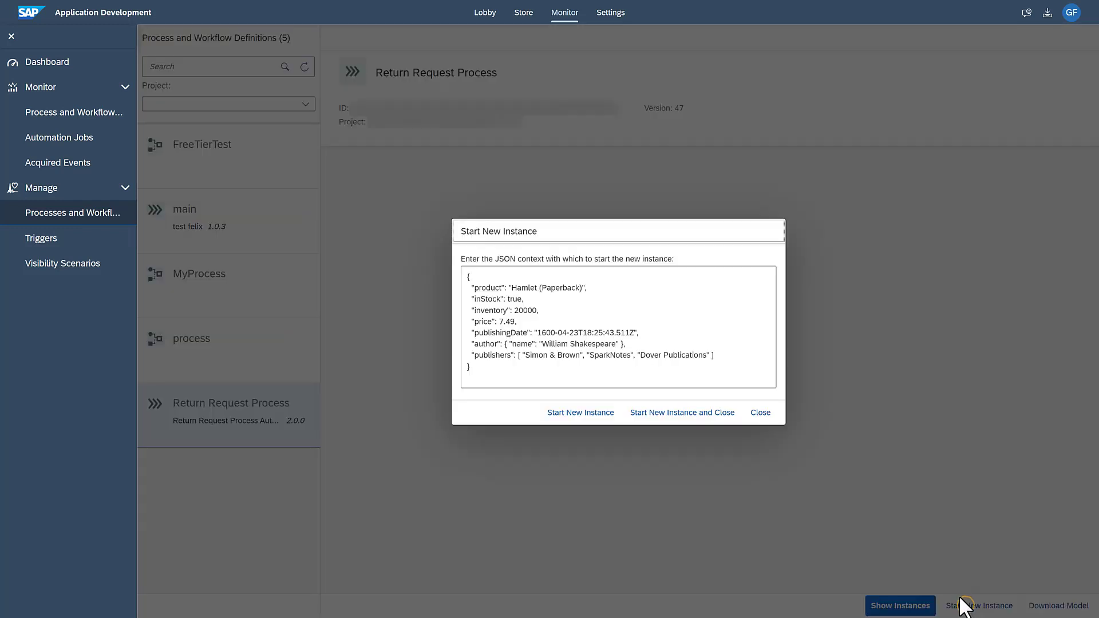
left_click(701, 327)
key("ctrl+a")
key("ctrl+v")
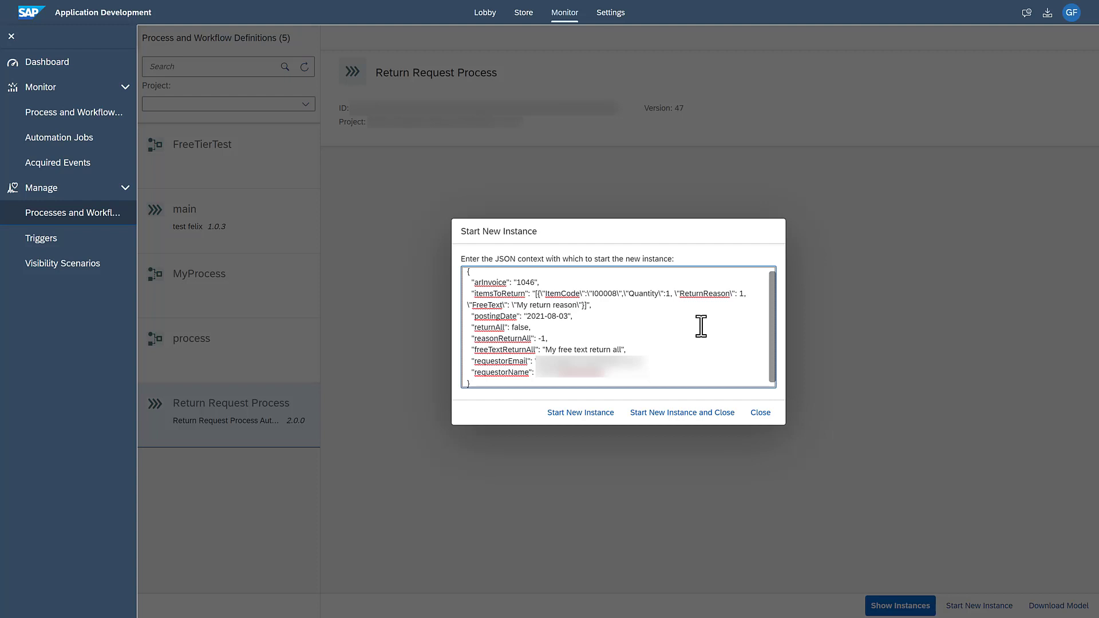
double_click(595, 294)
left_click(742, 294)
left_click(611, 413)
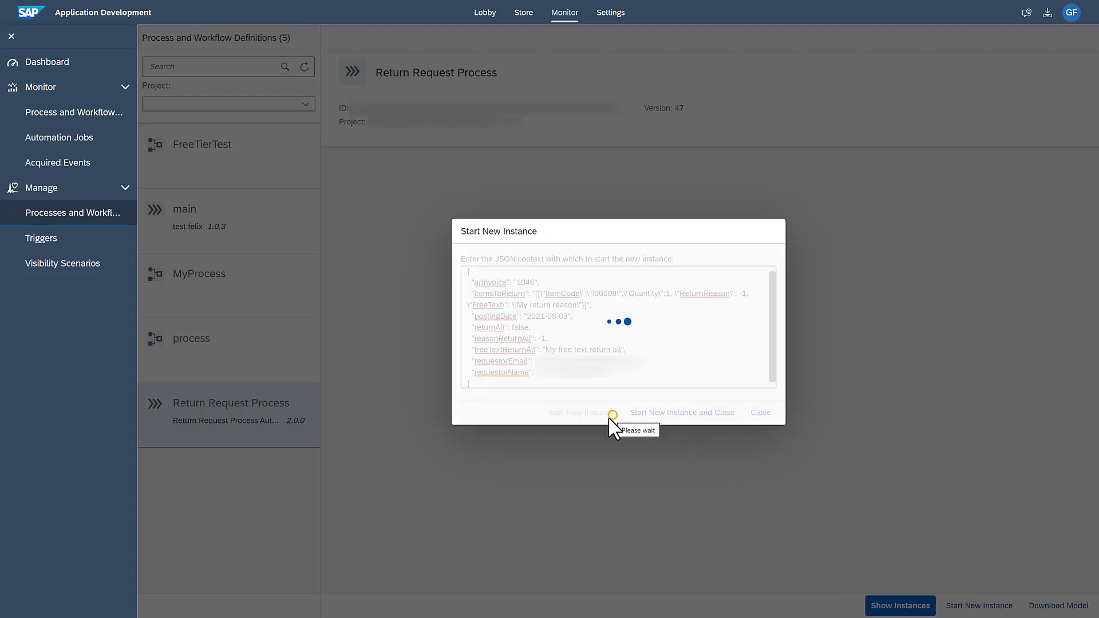
left_click(766, 412)
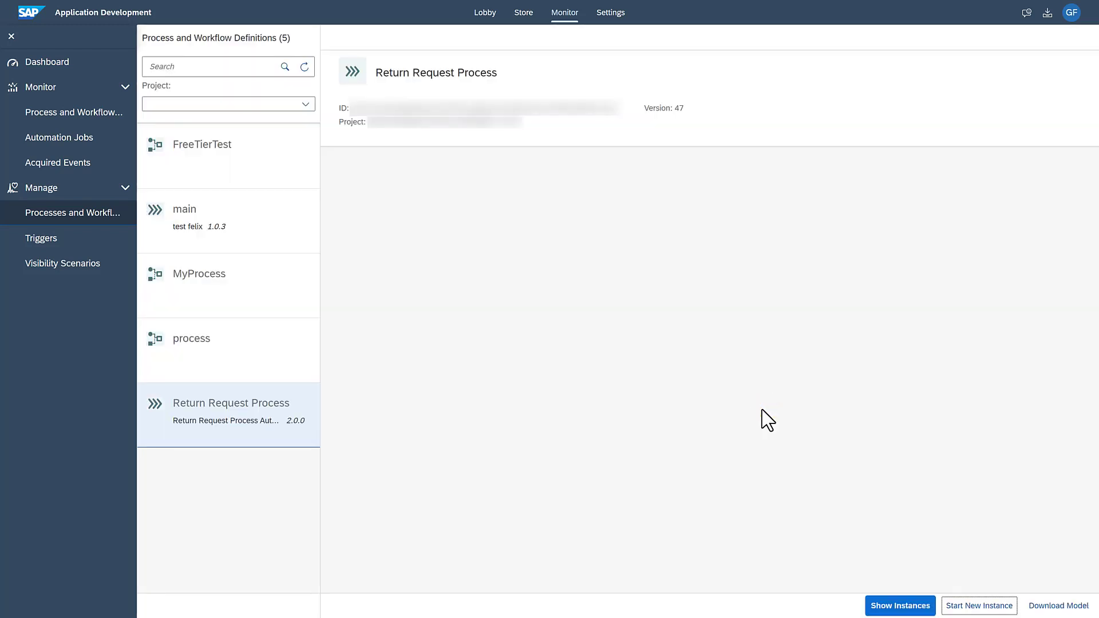
Examine the context and execution log of the newest Return Request Process instance.
left_click(106, 115)
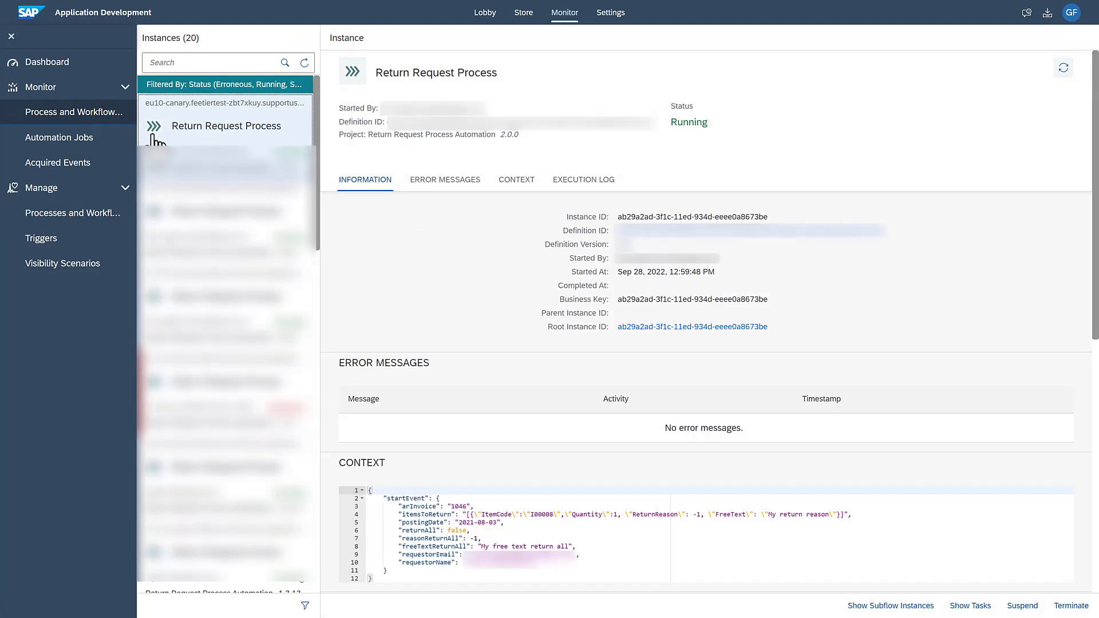
left_click(521, 182)
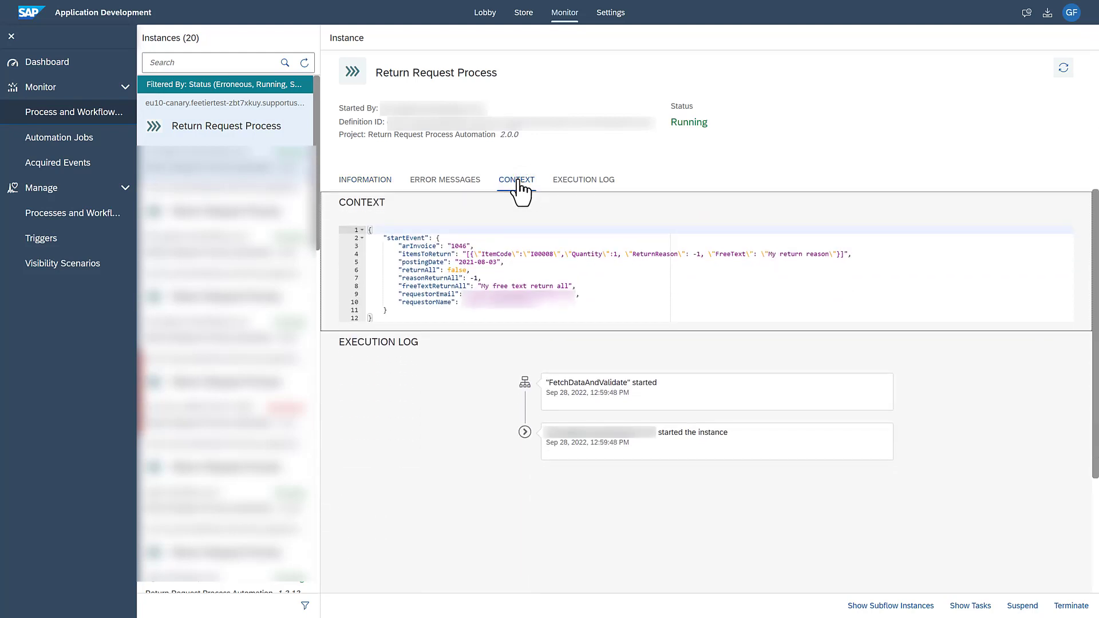
left_click(583, 181)
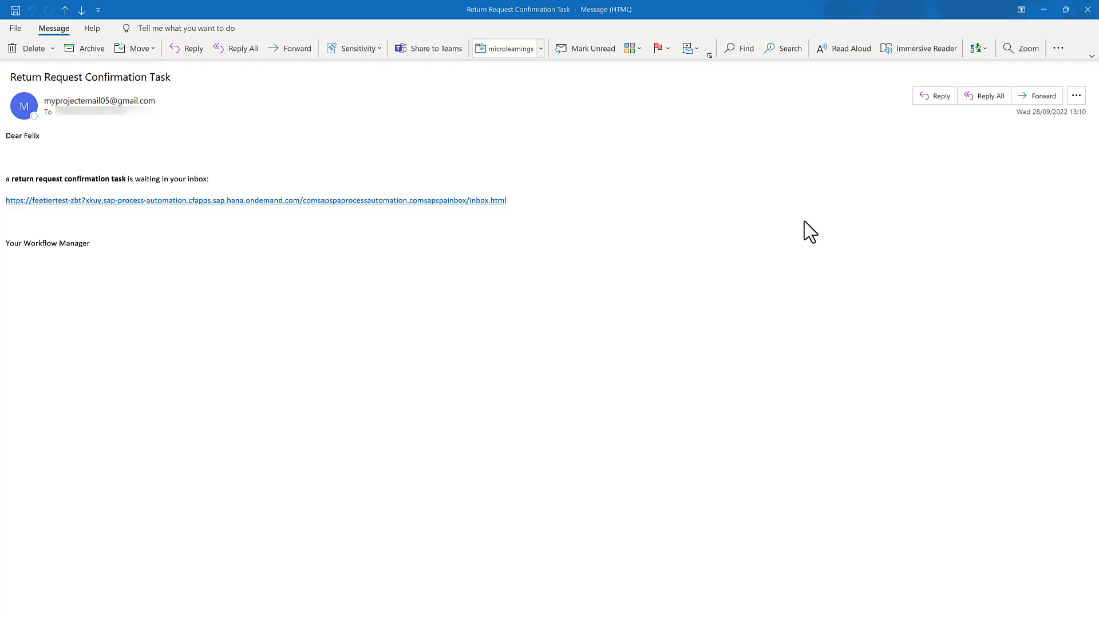
Minimize the notification email, review the Confirm Return Request task in My Inbox, and select its link to the return request.
left_click(1043, 11)
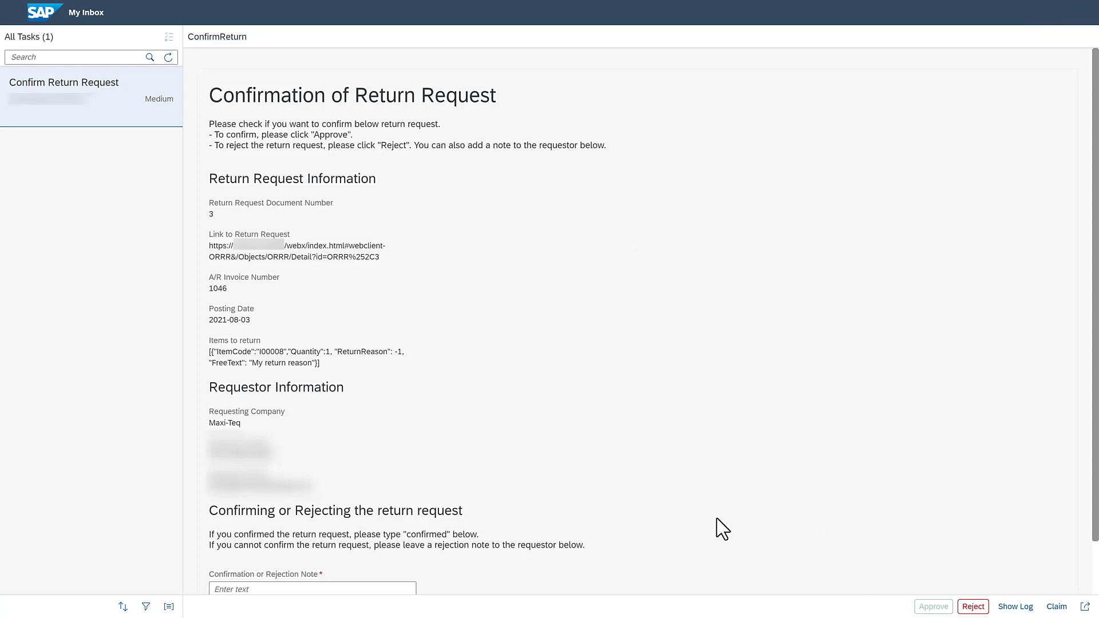
scroll(643, 493, "down", 3)
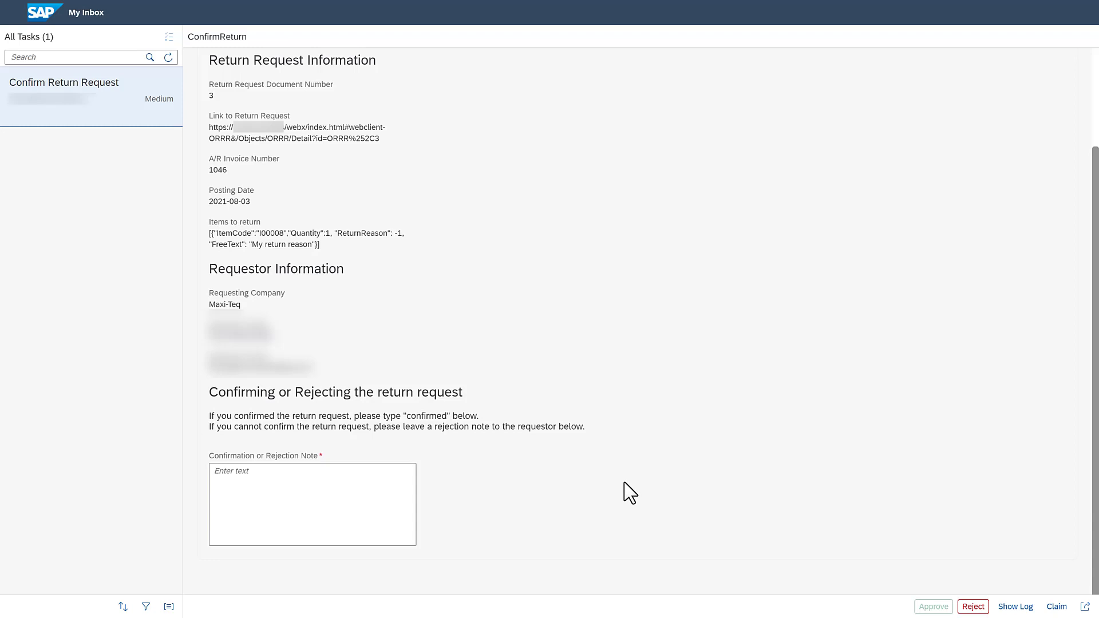
left_click_drag(380, 140, 197, 131)
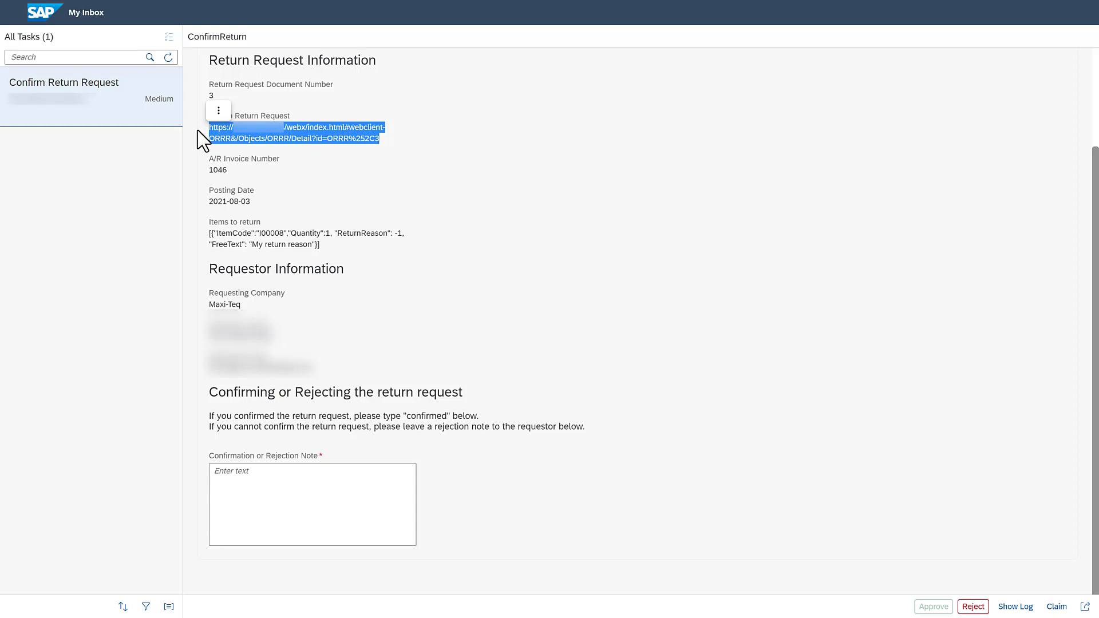
Enter "confirmed" as the confirmation or rejection note and approve the return request.
left_click(290, 482)
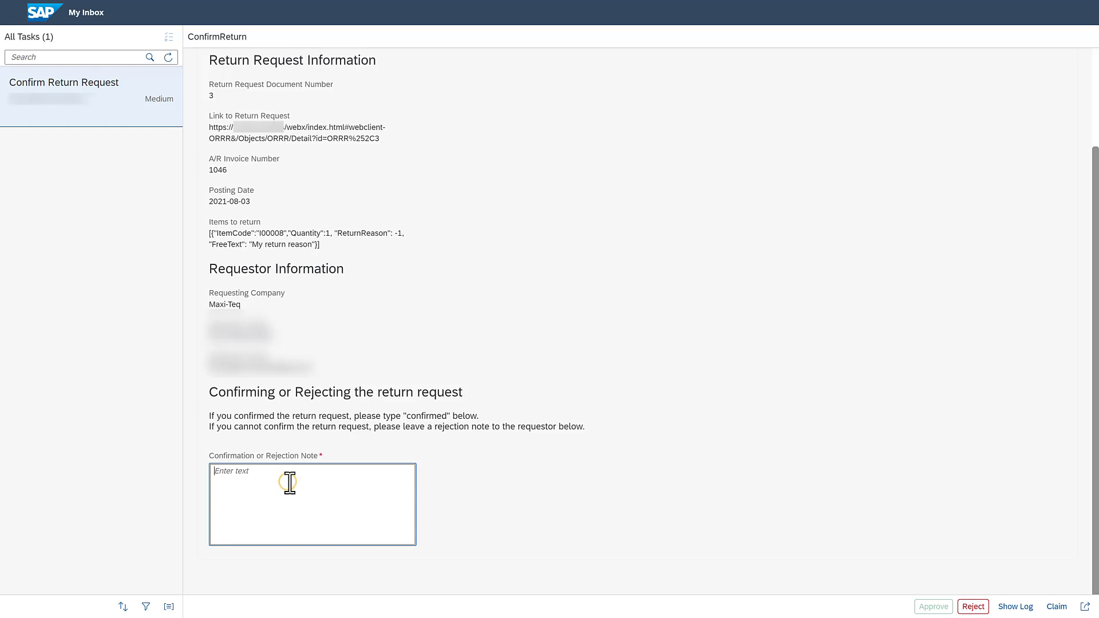
type("confirmed")
left_click(933, 607)
left_click(933, 607)
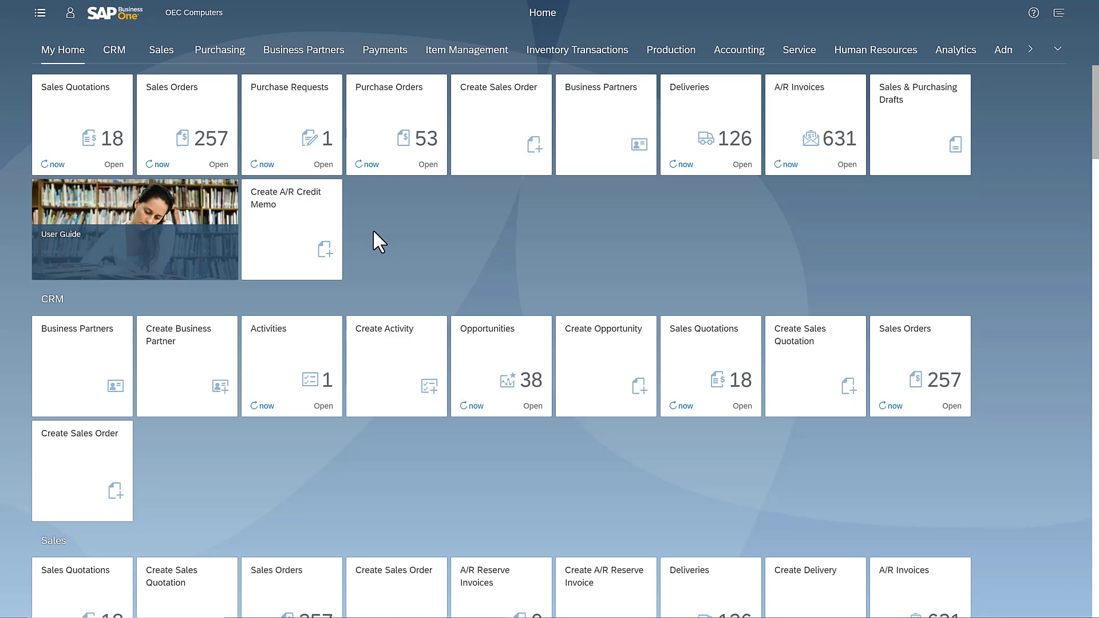
In the SAP Business One web client, open return request document 3 from the open return requests.
scroll(374, 232, "down", 5)
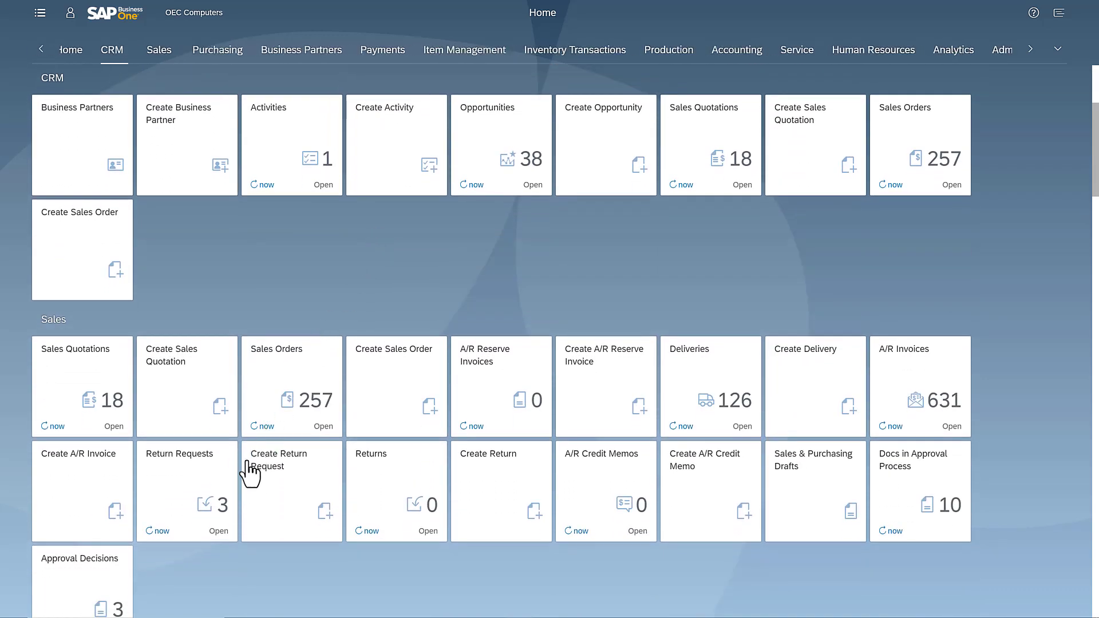
left_click(218, 487)
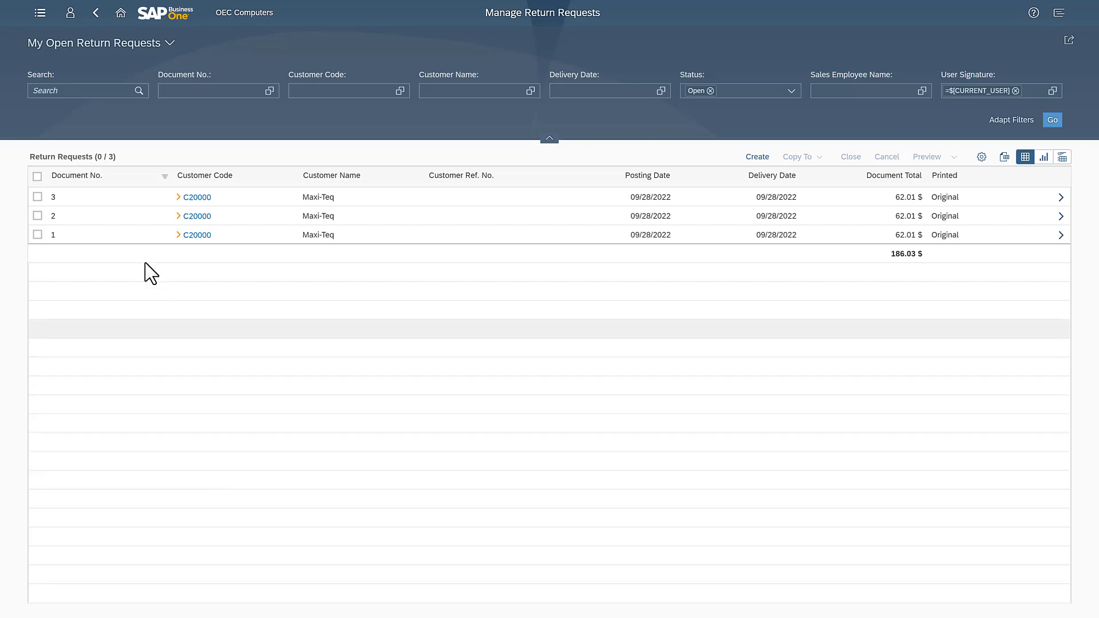
left_click(96, 197)
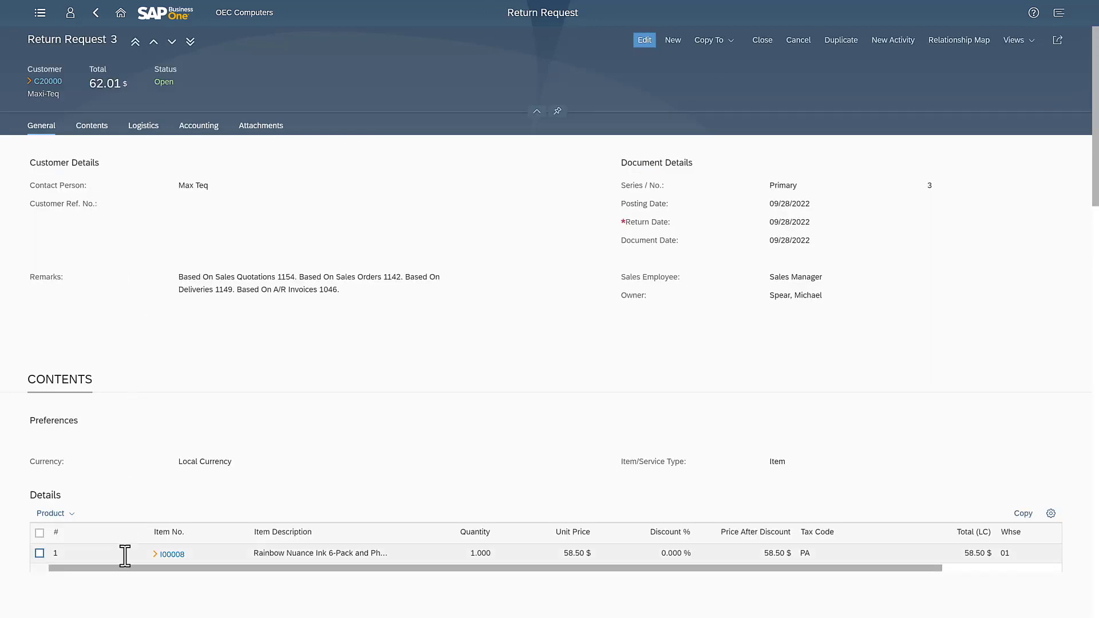
Examine the return request's item details, total summary and further document sections.
scroll(125, 552, "down", 8)
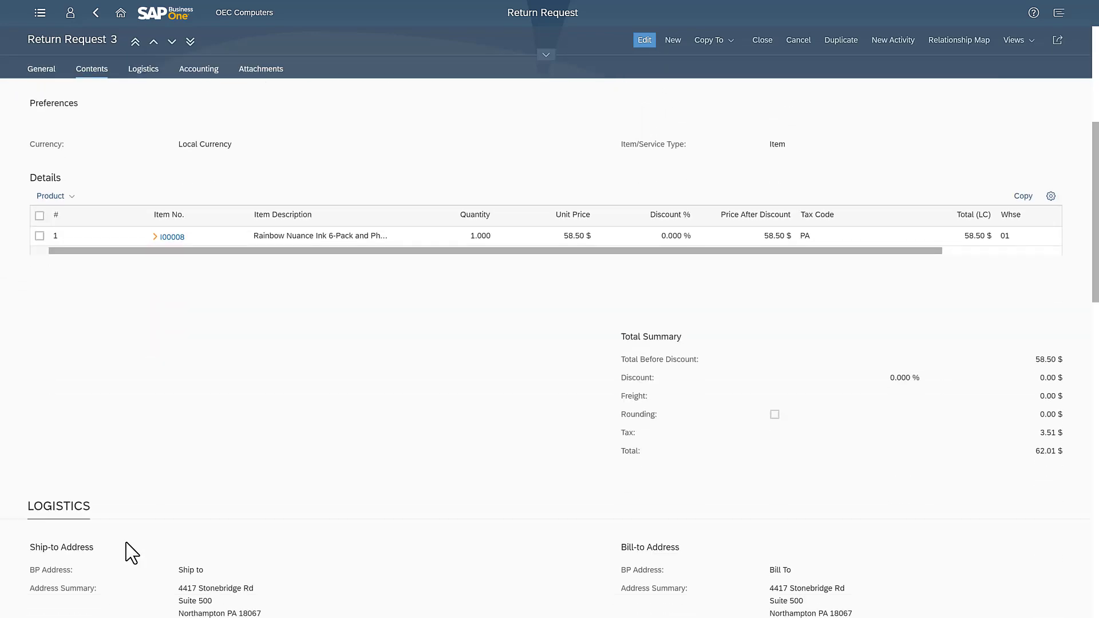
scroll(127, 543, "down", 2)
left_click_drag(26, 413, 197, 420)
left_click(410, 403)
scroll(414, 407, "up", 10)
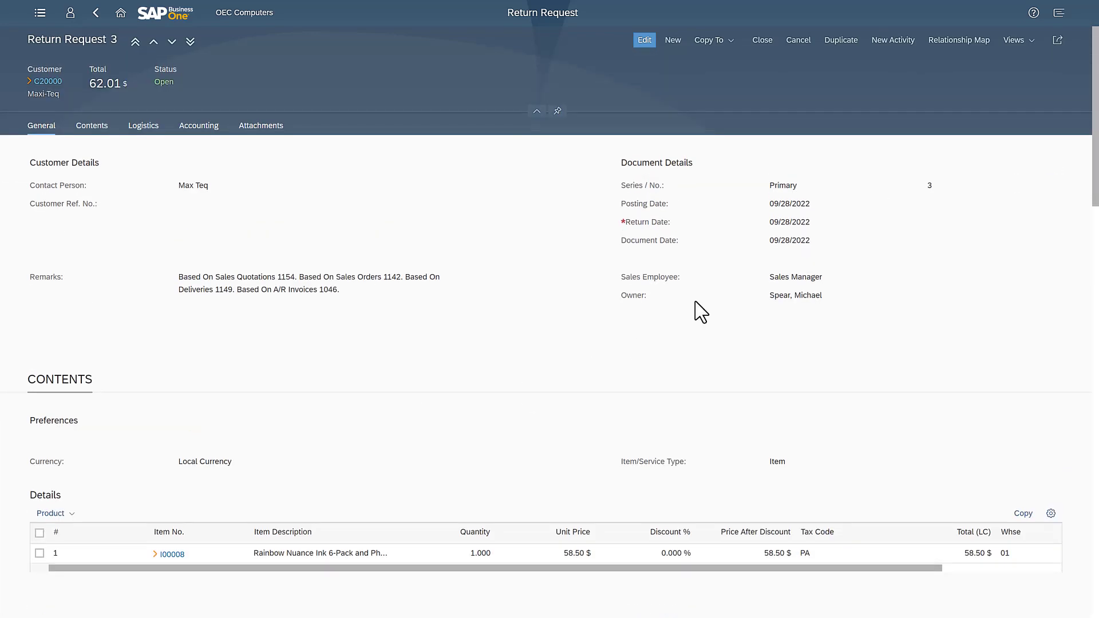
Display the return request's Relationship Map and examine its chain from the sales quotation to the return requests.
left_click(970, 41)
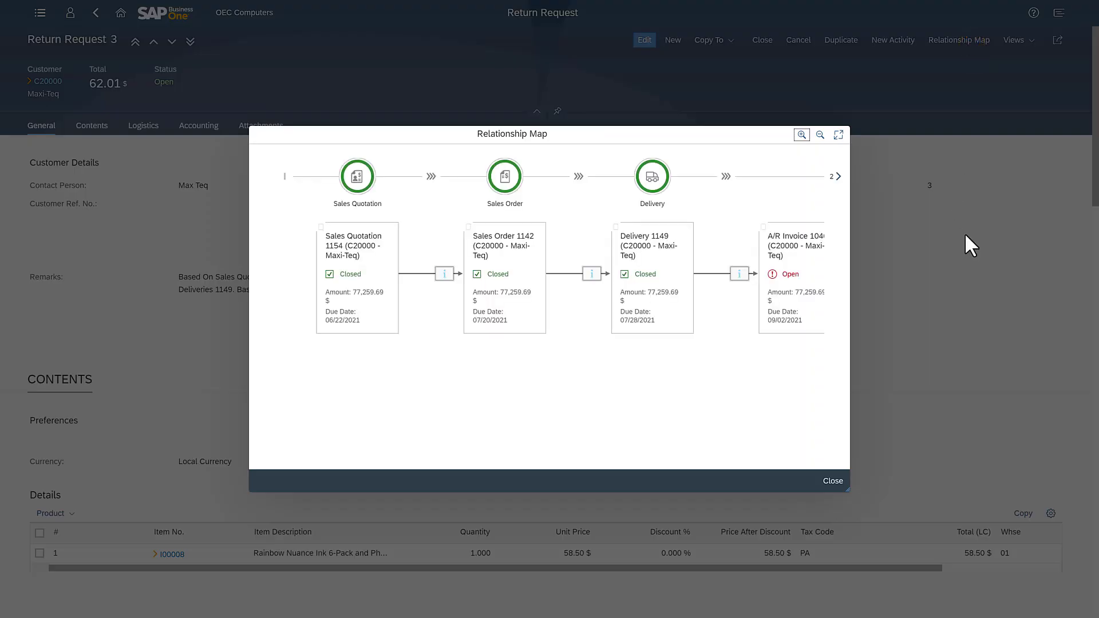
left_click_drag(691, 359, 498, 375)
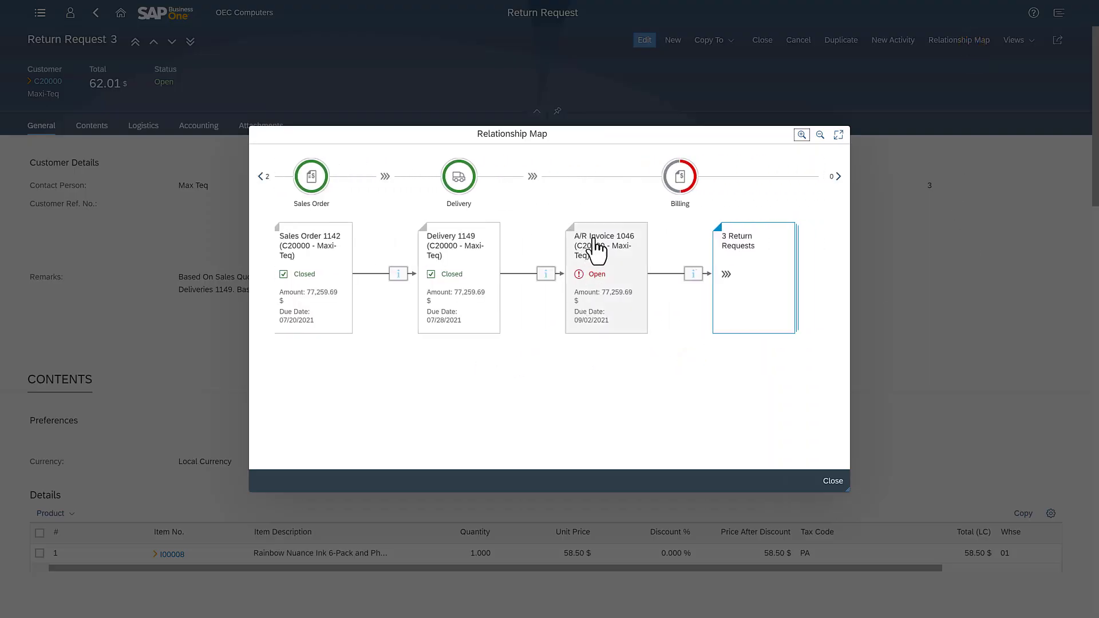